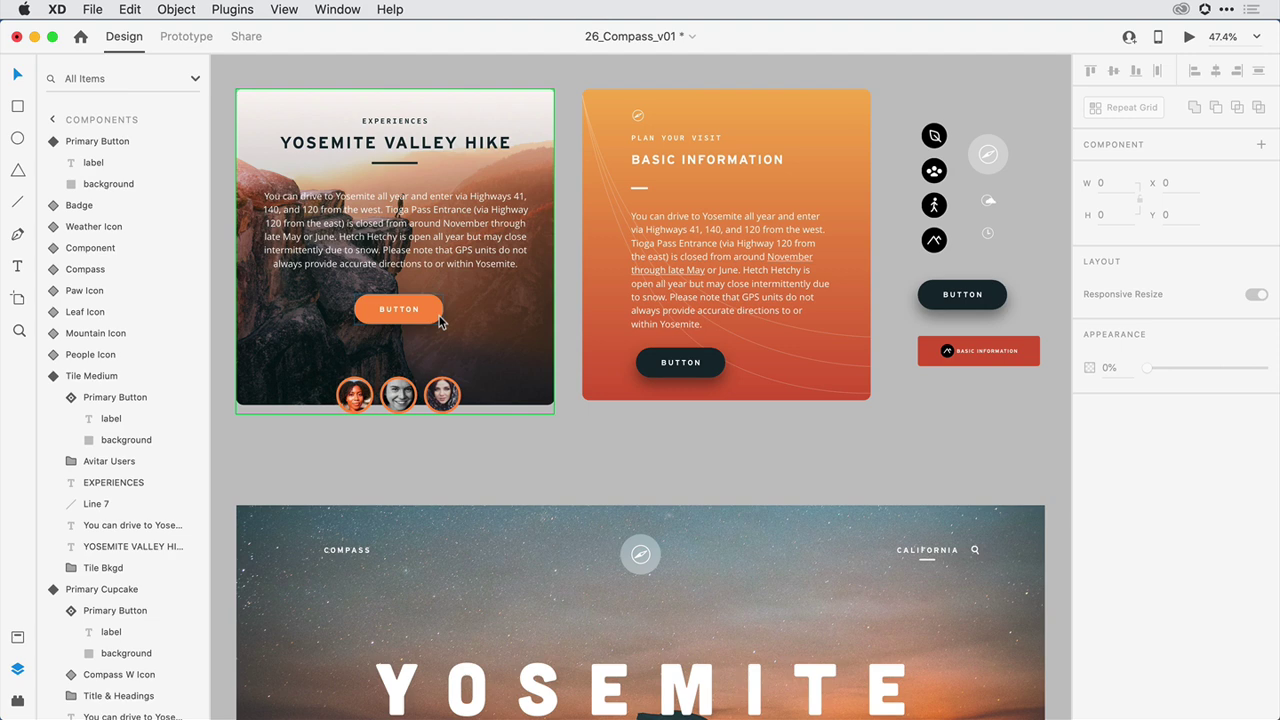
- Try reducing the corner radius of the master Primary Button's background to 1, and restore it to 36
{"action": "left_click", "coordinate": [930, 303]}
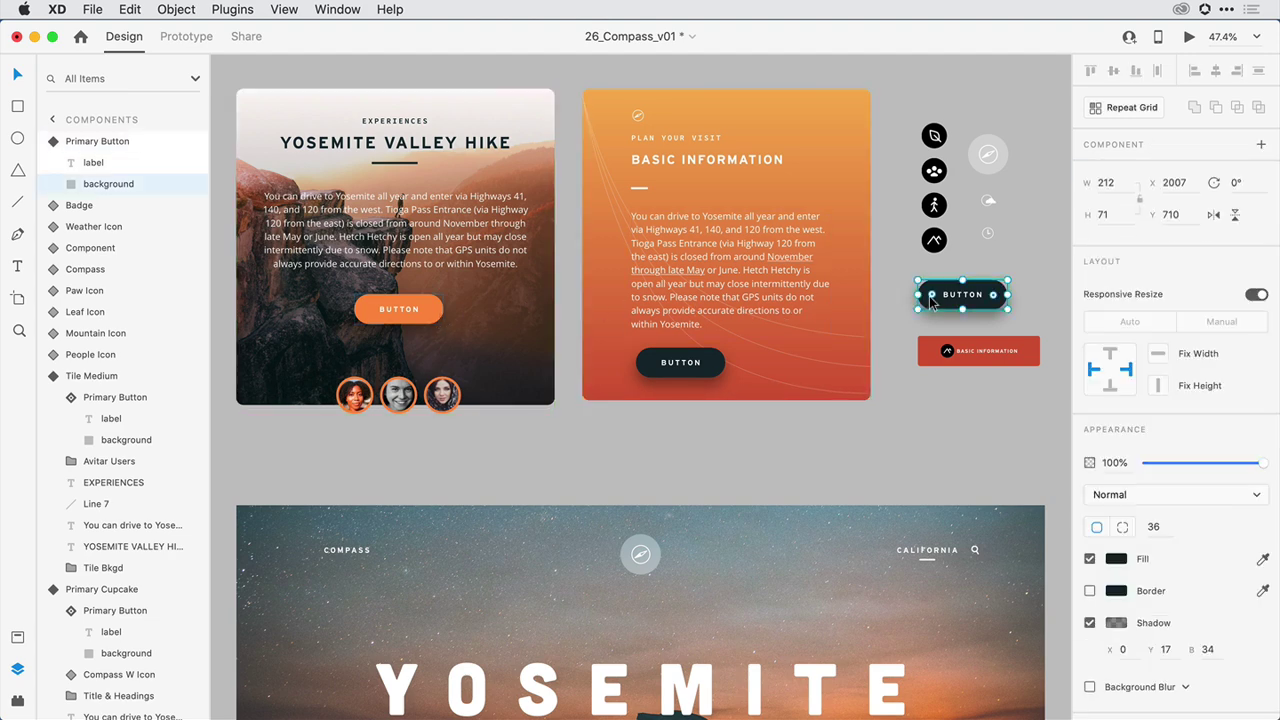
{"action": "left_click_drag", "start_coordinate": [931, 299], "coordinate": [910, 283]}
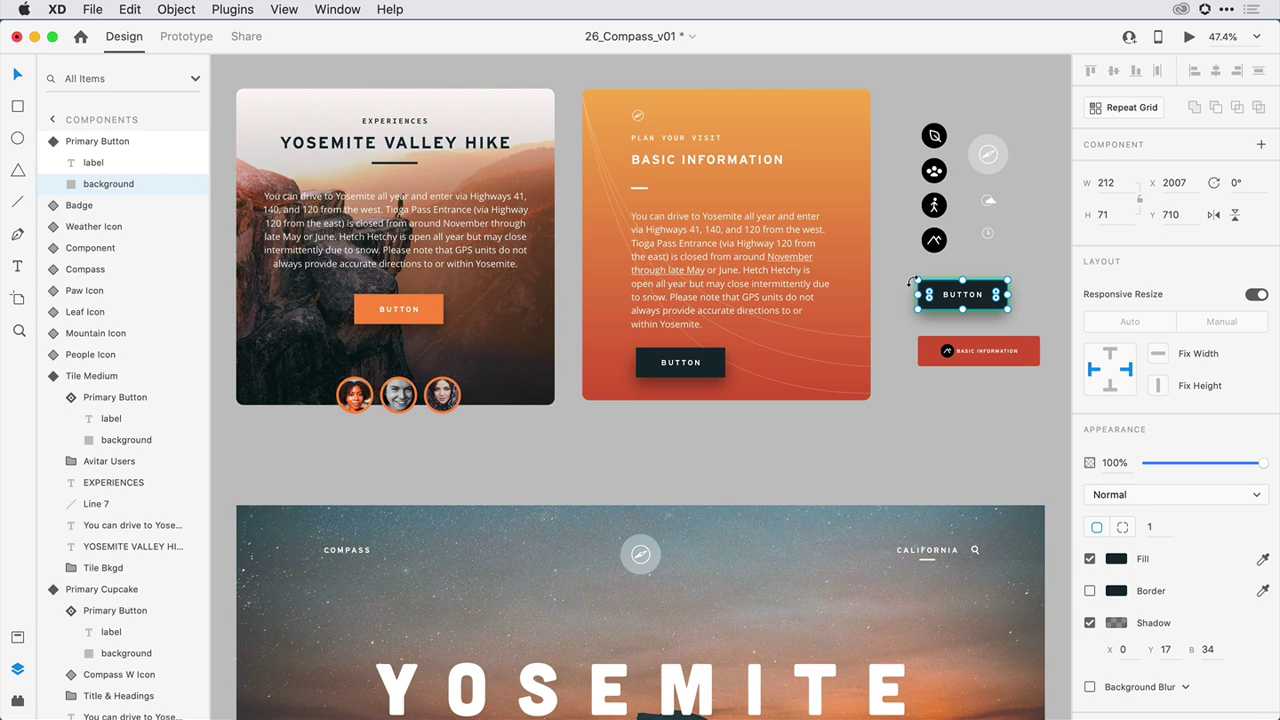
{"action": "left_click", "coordinate": [968, 300]}
{"action": "left_click_drag", "start_coordinate": [968, 300], "coordinate": [953, 296]}
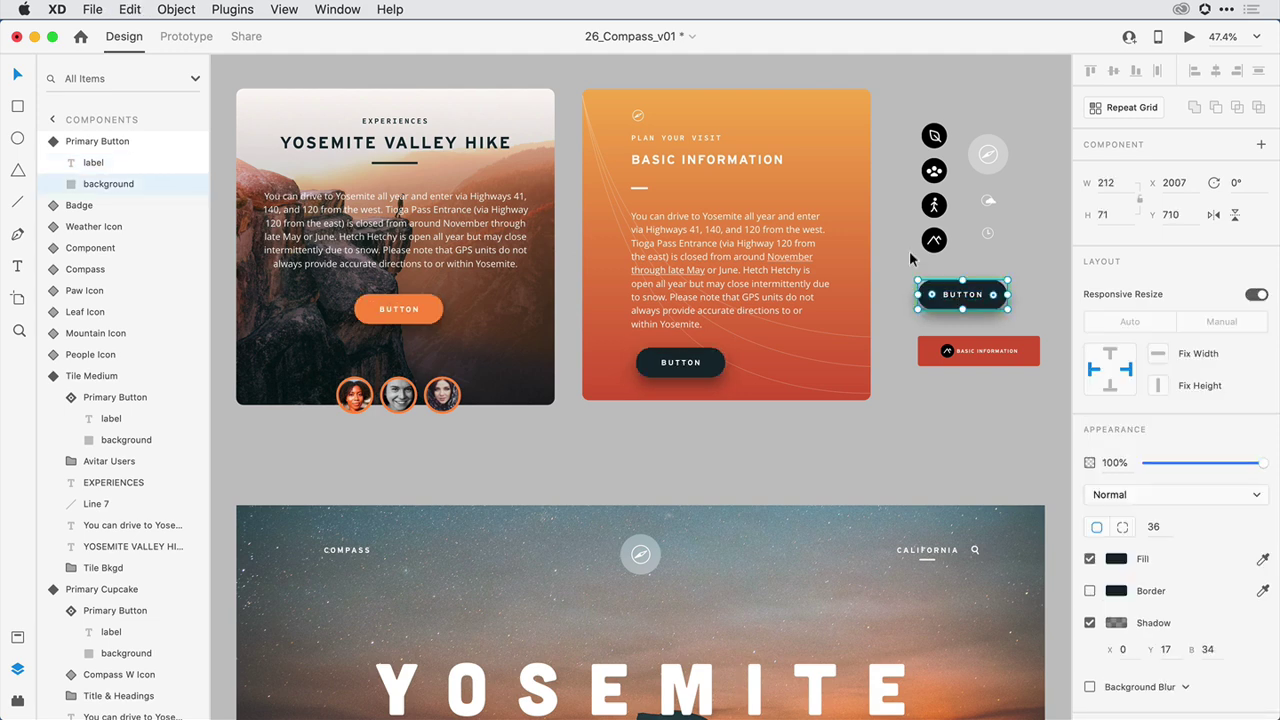
{"action": "left_click", "coordinate": [905, 268]}
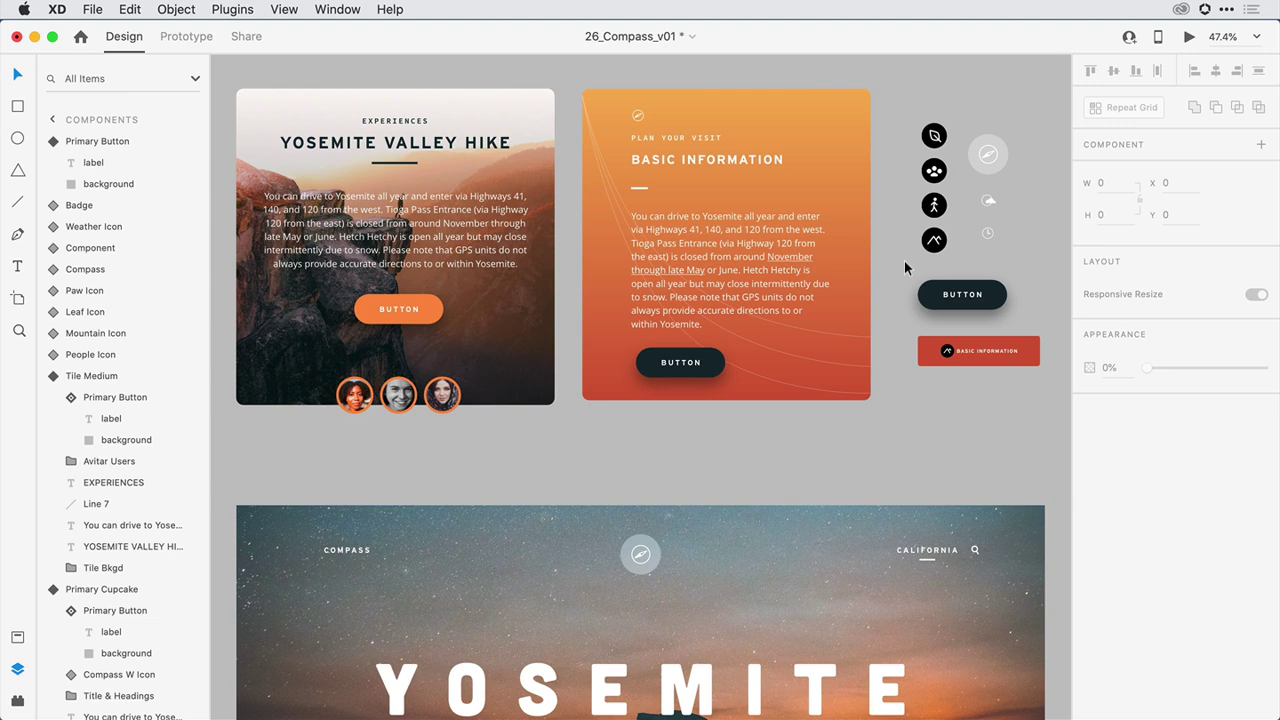
- Try changing the master Primary Button's label to "PLAN YOUR VISIT" and undo the text change
{"action": "double_click", "coordinate": [955, 300]}
{"action": "double_click", "coordinate": [954, 300]}
{"action": "type", "text": "PL"}
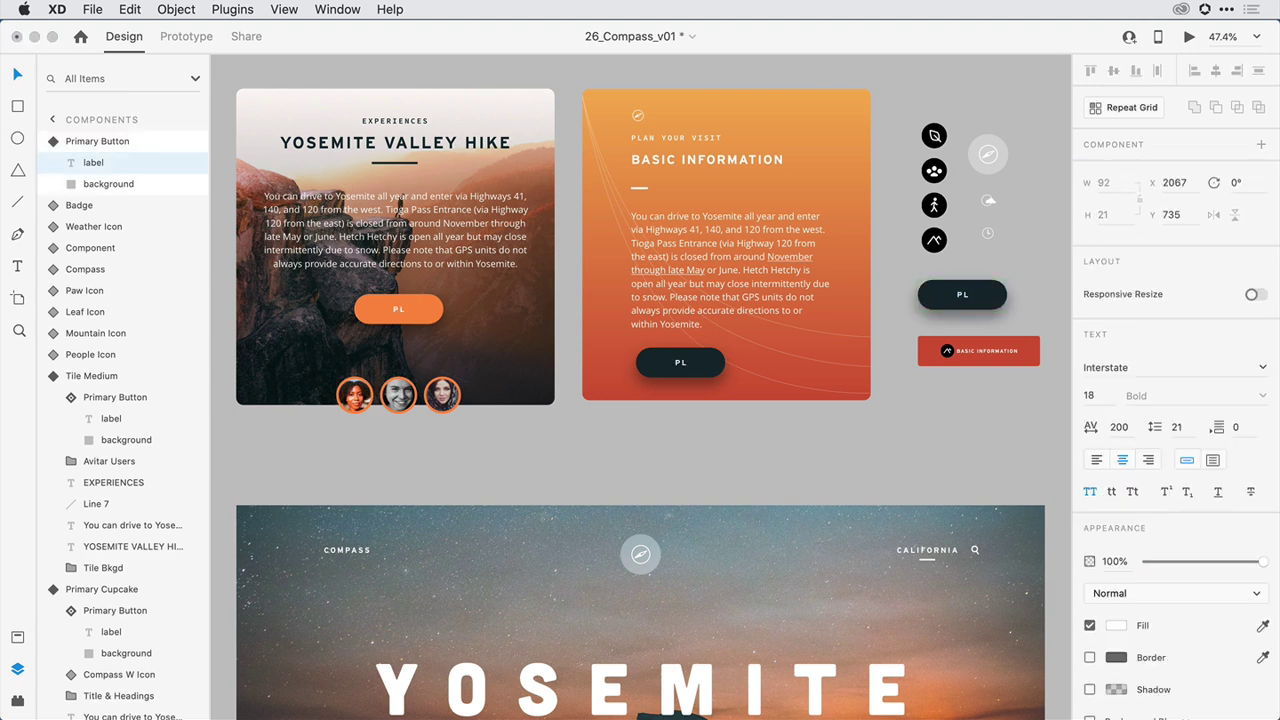
{"action": "type", "text": "AN YOUR VISIT"}
{"action": "key", "text": "ctrl+z"}
- Enable padding for the master Primary Button component
{"action": "left_click", "coordinate": [962, 297]}
{"action": "key", "text": "Escape"}
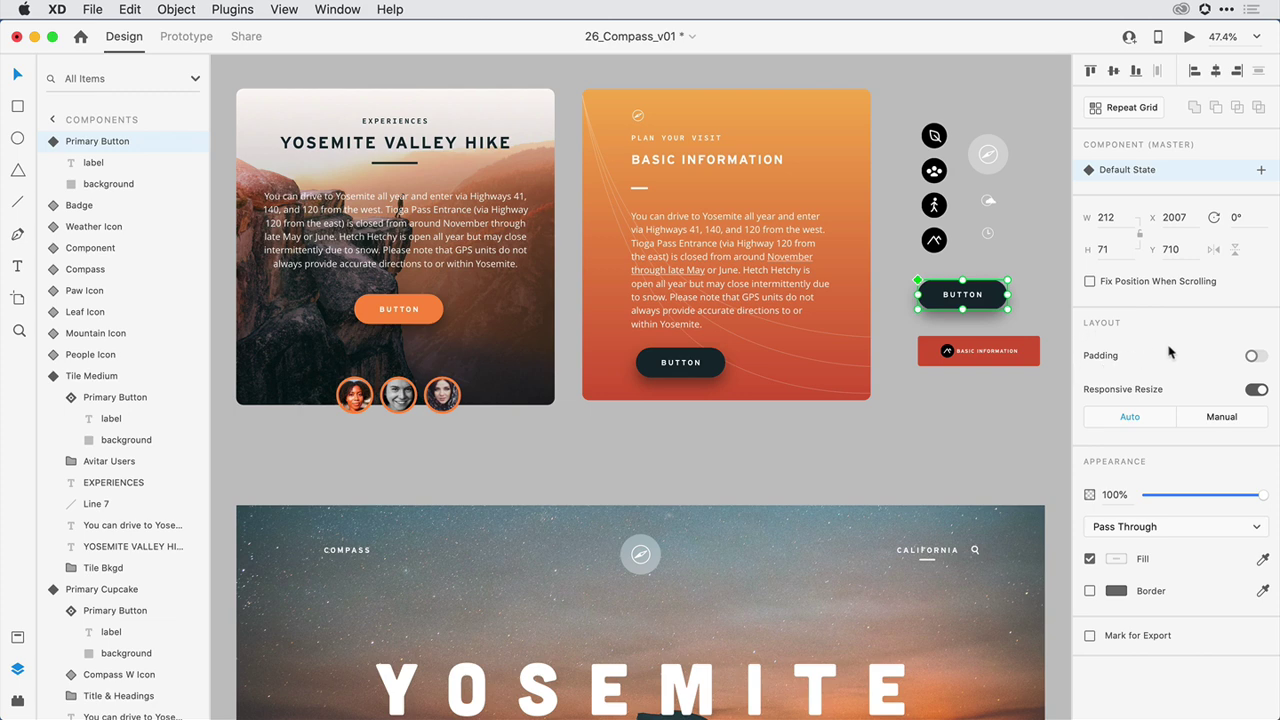
{"action": "left_click", "coordinate": [1257, 356]}
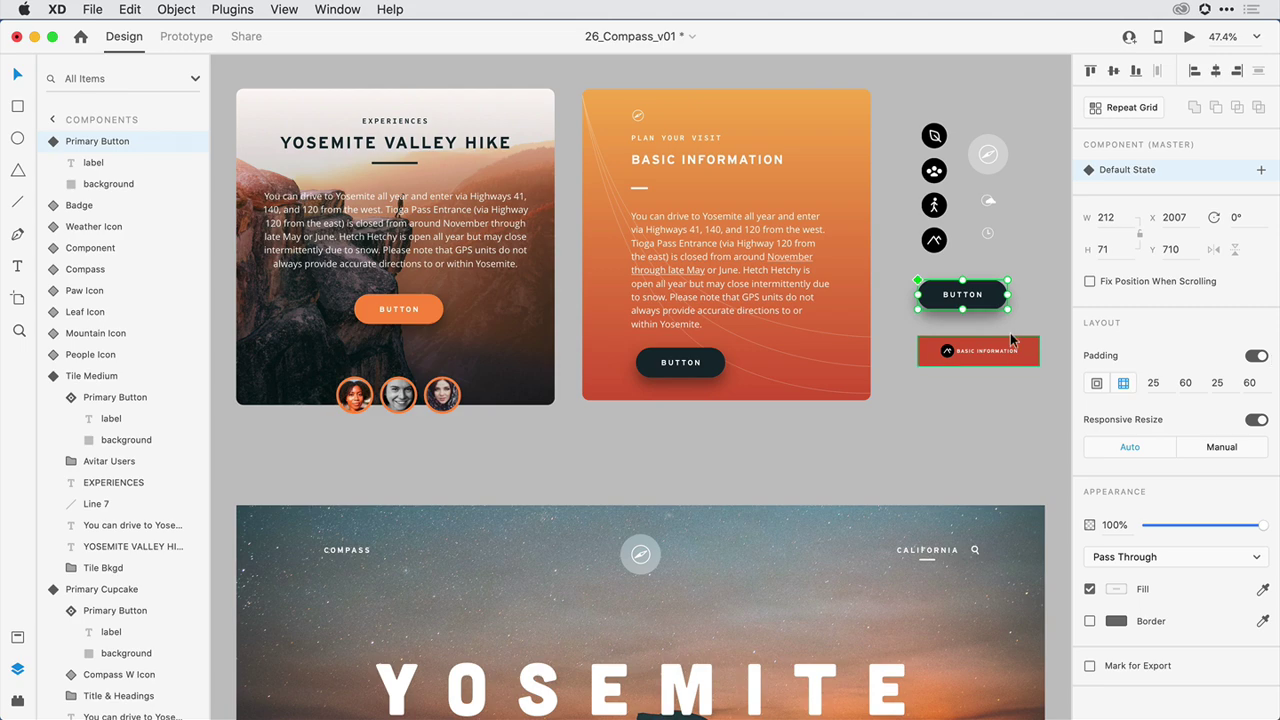
- Examine the master button's top, right, bottom and left padding areas one after another
{"action": "scroll", "coordinate": [1009, 328], "scroll_direction": "up", "scroll_amount": 5}
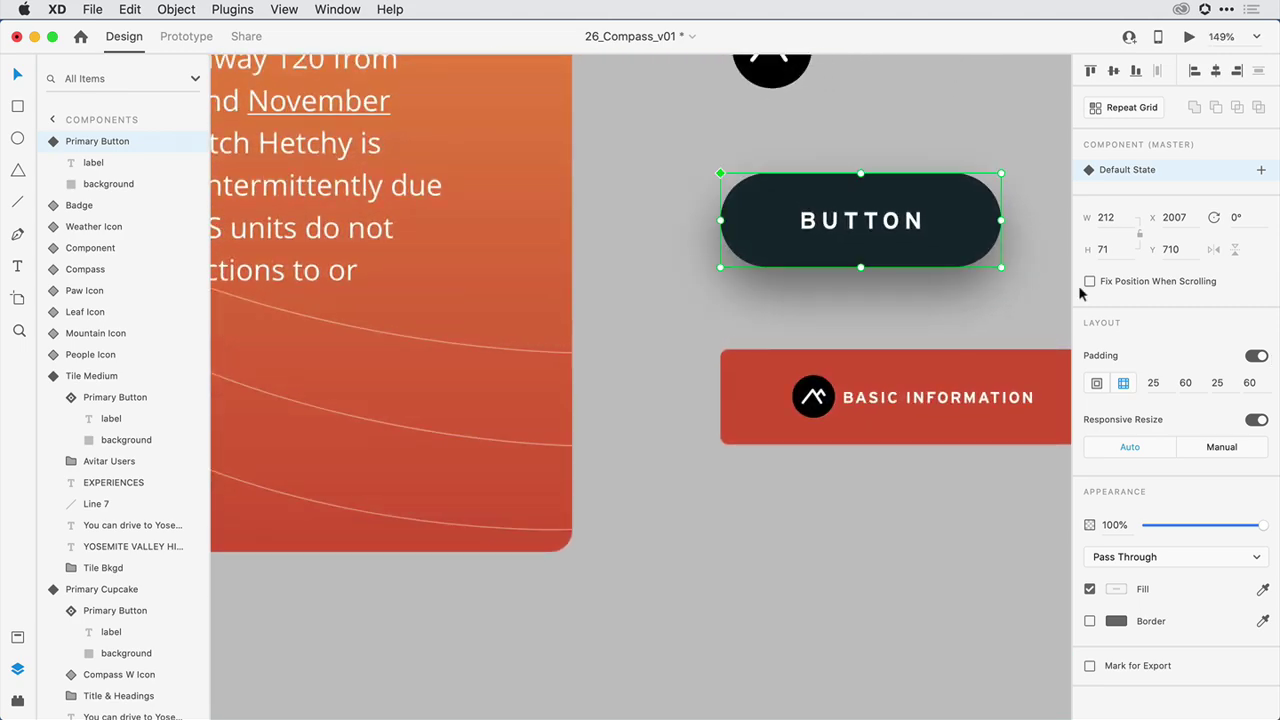
{"action": "left_click", "coordinate": [1154, 384]}
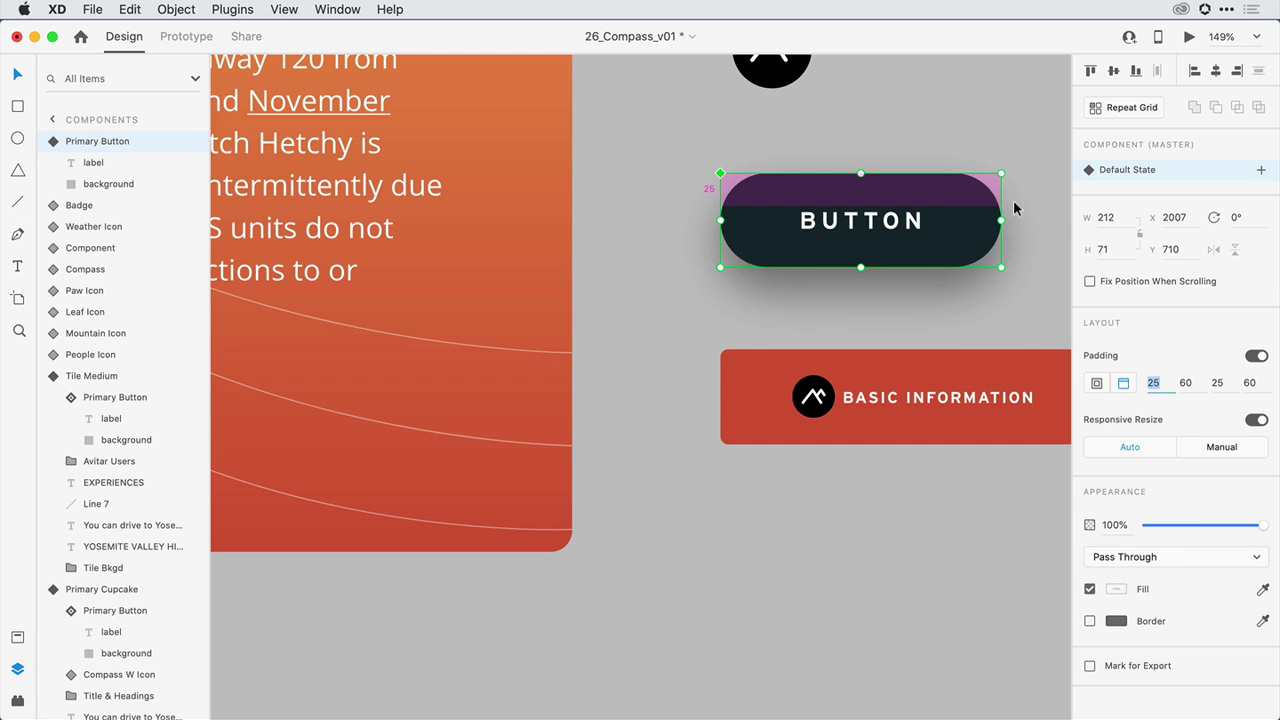
{"action": "key", "text": "Tab"}
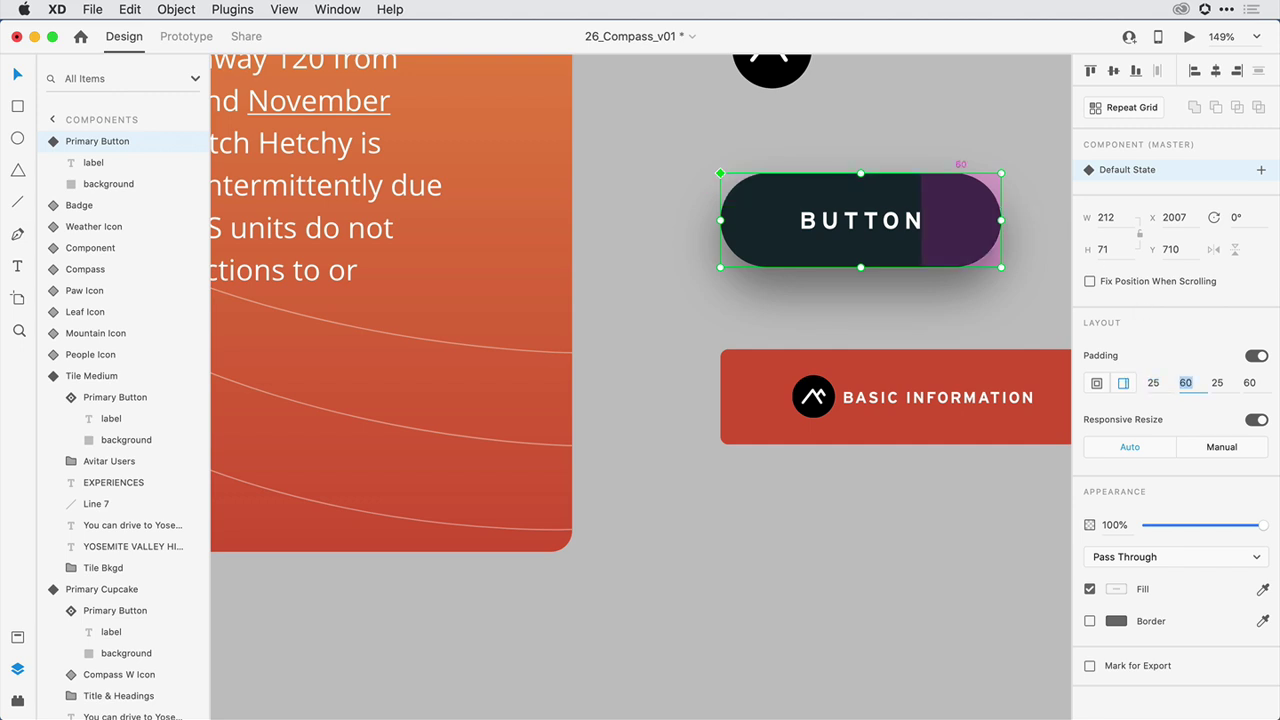
{"action": "key", "text": "Tab"}
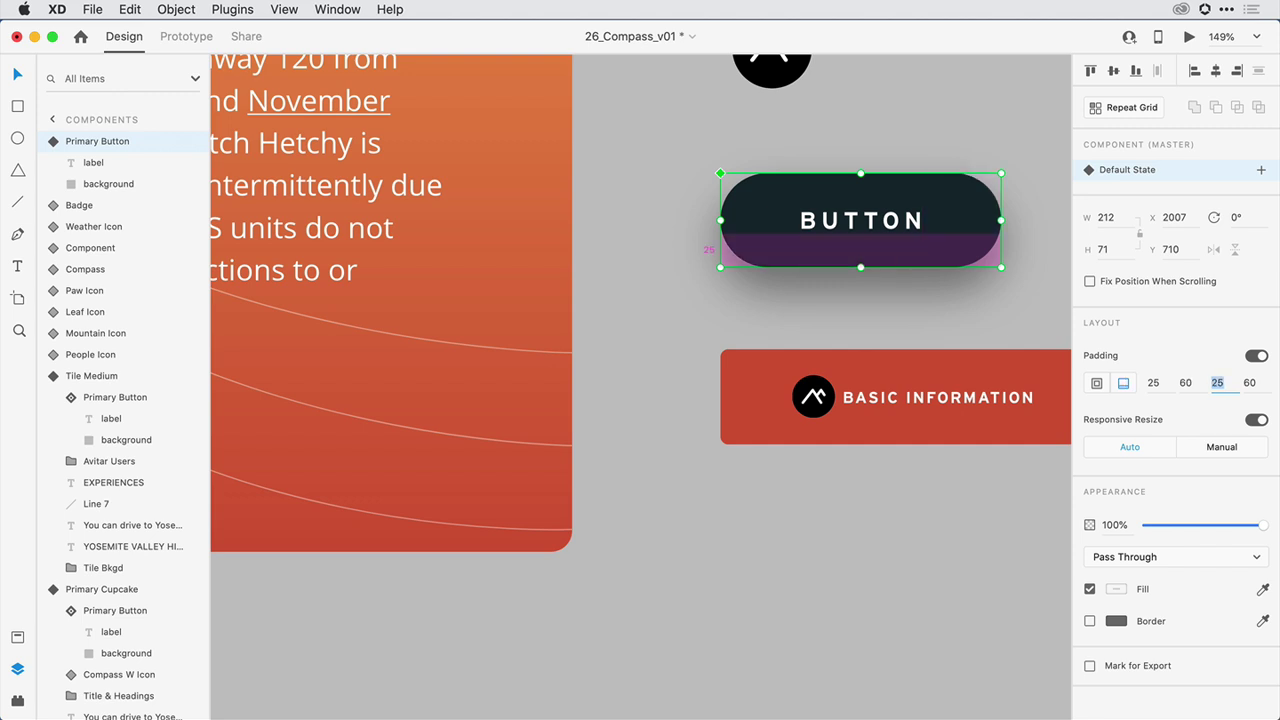
{"action": "key", "text": "Tab"}
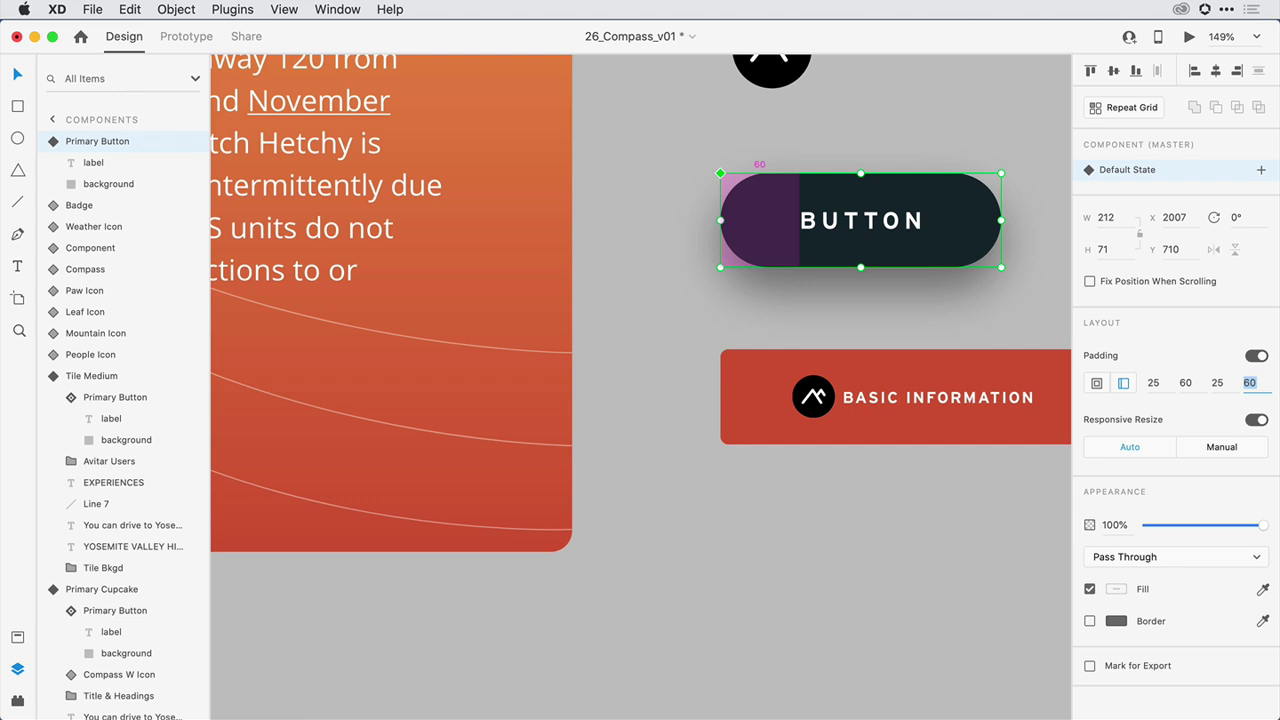
- Try enlarging the master button's left padding to 71, restore it to 60, and try adjusting the right padding on the canvas
{"action": "key", "text": "Up"}
{"action": "key", "text": "Up"}
{"action": "key", "text": "Up"}
{"action": "key", "text": "Up"}
{"action": "key", "text": "Up"}
{"action": "key", "text": "Up"}
{"action": "key", "text": "Up"}
{"action": "key", "text": "Up"}
{"action": "key", "text": "Up"}
{"action": "key", "text": "Up"}
{"action": "key", "text": "Up"}
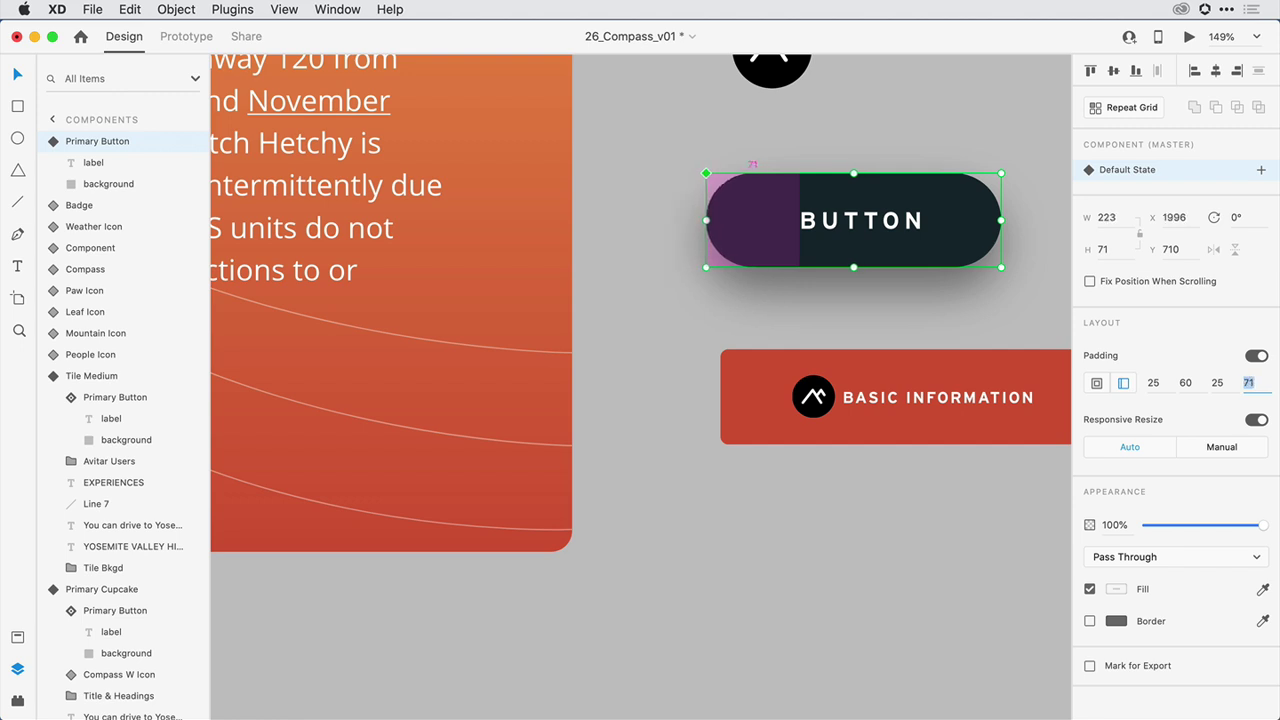
{"action": "key", "text": "shift+Up"}
{"action": "key", "text": "shift+Up"}
{"action": "key", "text": "shift+Up"}
{"action": "key", "text": "shift+Down"}
{"action": "key", "text": "shift+Down"}
{"action": "key", "text": "shift+Down"}
{"action": "key", "text": "shift+Down"}
{"action": "key", "text": "Down"}
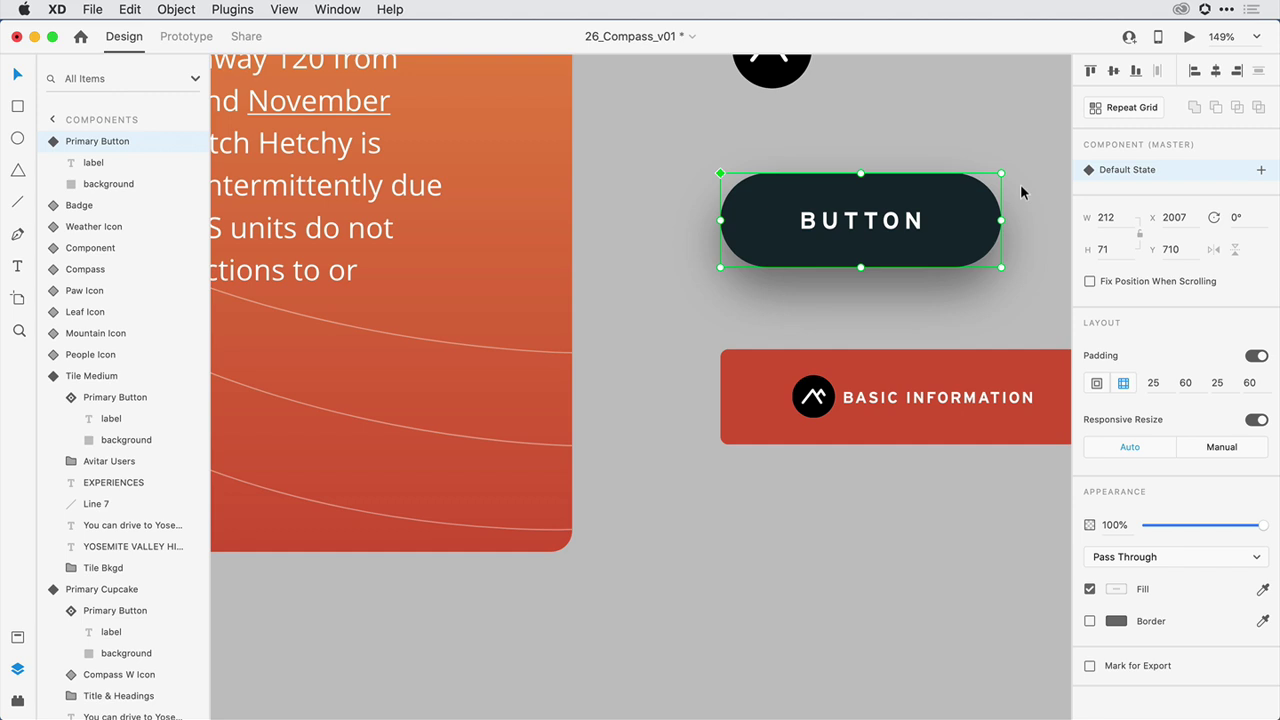
{"action": "mouse_move", "coordinate": [983, 197]}
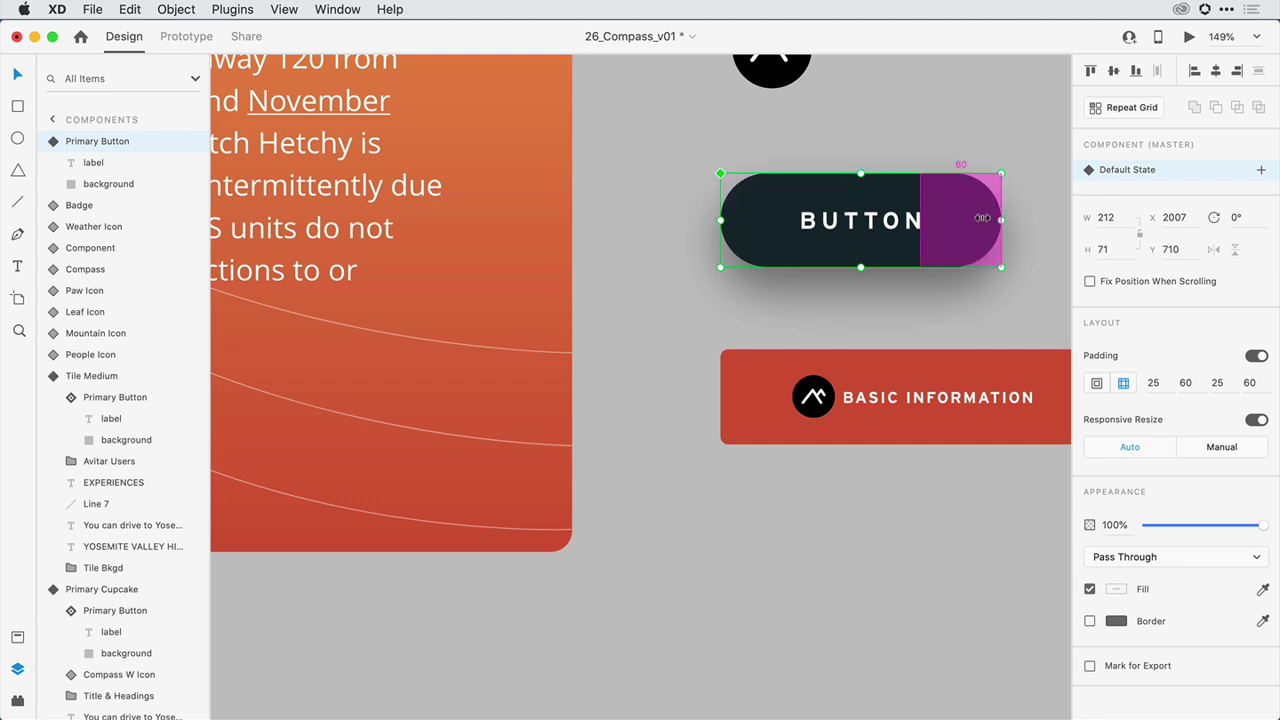
{"action": "mouse_move", "coordinate": [983, 218]}
{"action": "left_mouse_down"}
{"action": "mouse_move", "coordinate": [1025, 217]}
{"action": "mouse_move", "coordinate": [975, 223]}
{"action": "left_mouse_up"}
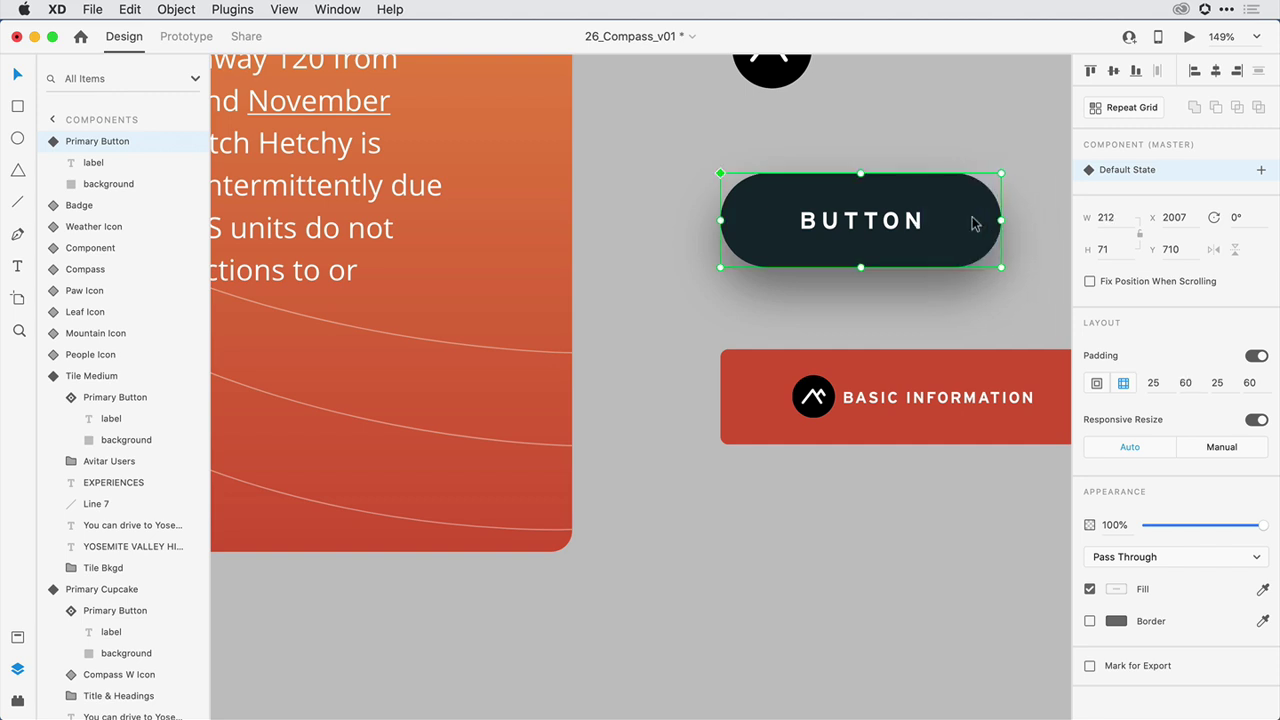
- Change the master Primary Button's label to "PLAN YOUR VISIT"
{"action": "scroll", "coordinate": [975, 223], "scroll_direction": "down", "scroll_amount": 10}
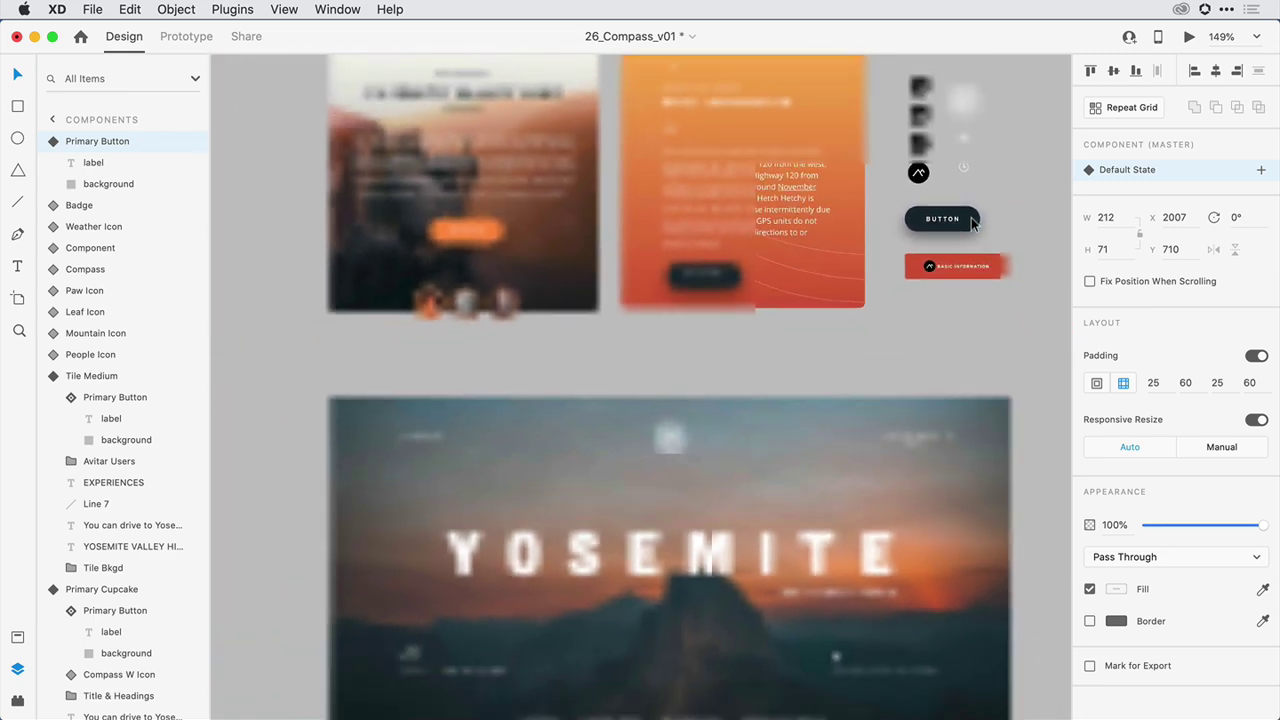
{"action": "scroll", "coordinate": [972, 224], "scroll_direction": "up", "scroll_amount": 2}
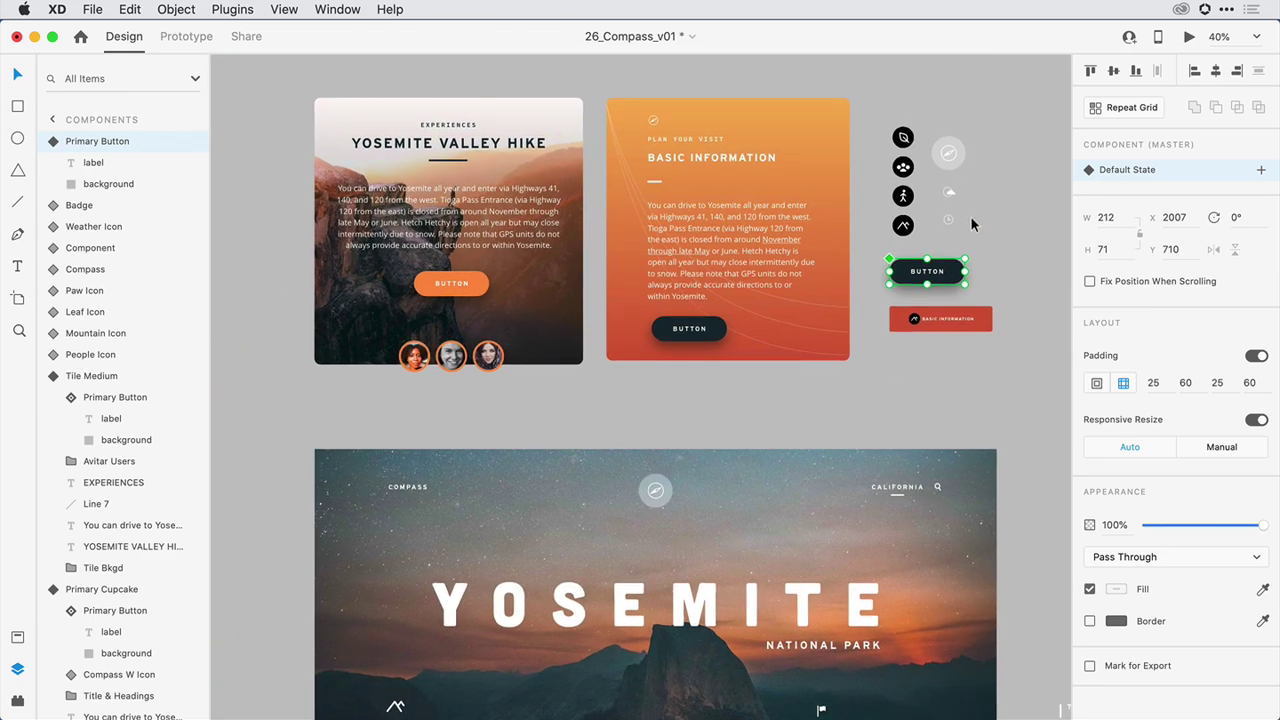
{"action": "double_click", "coordinate": [926, 274]}
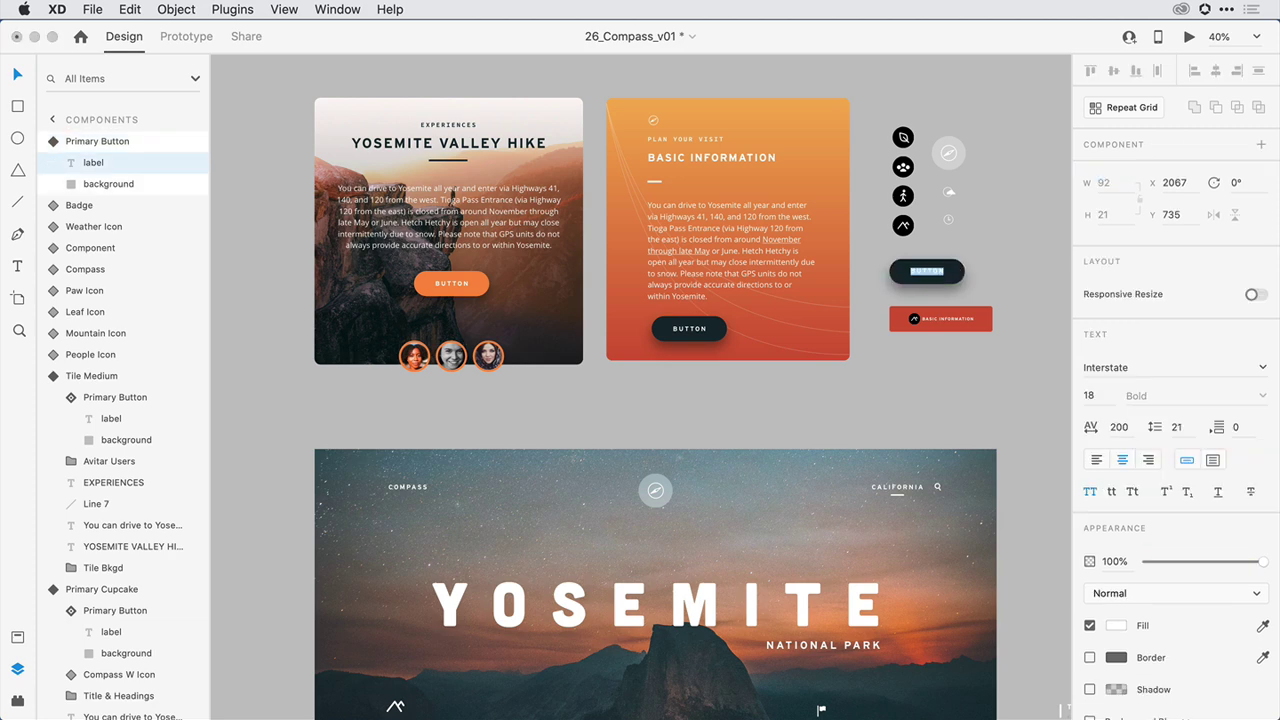
{"action": "type", "text": "PLAN YOUR VISIT"}
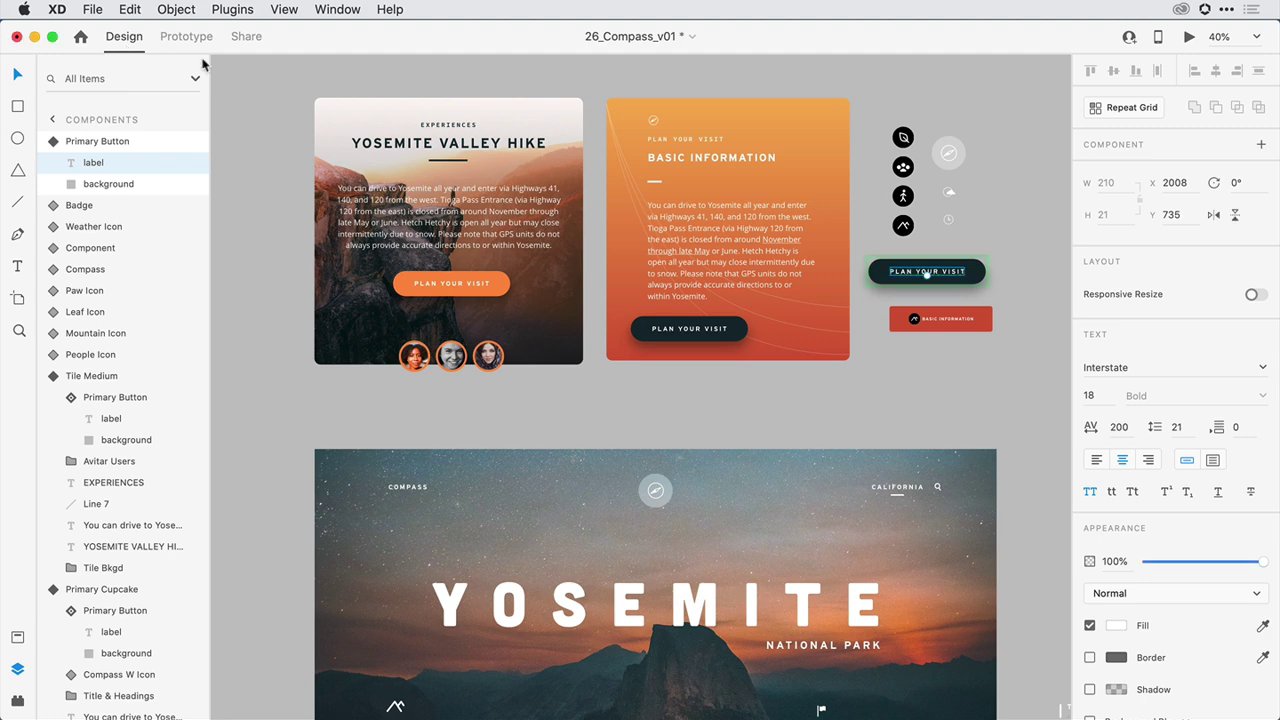
- Extend the label of the orange button in the Yosemite Valley Hike tile to "PLAN YOUR VISIT TO YOSEMITE"
{"action": "double_click", "coordinate": [484, 286]}
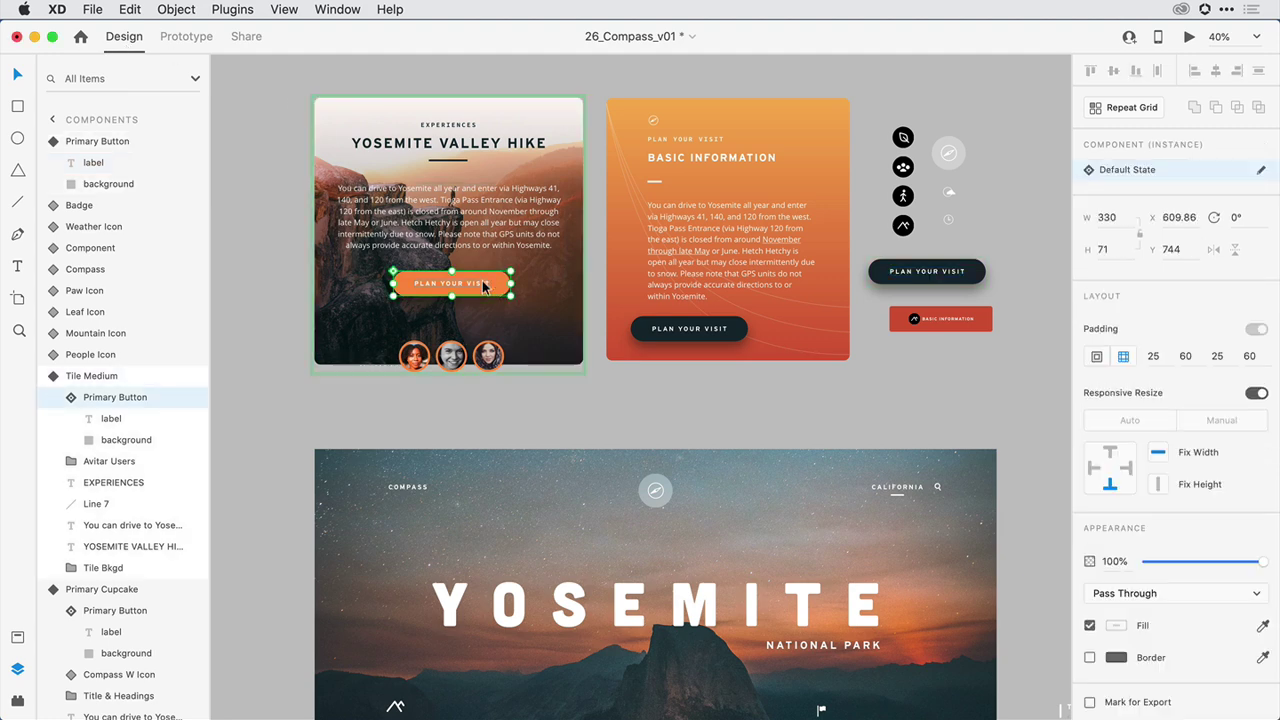
{"action": "double_click", "coordinate": [484, 285]}
{"action": "double_click", "coordinate": [484, 284]}
{"action": "left_click", "coordinate": [484, 283]}
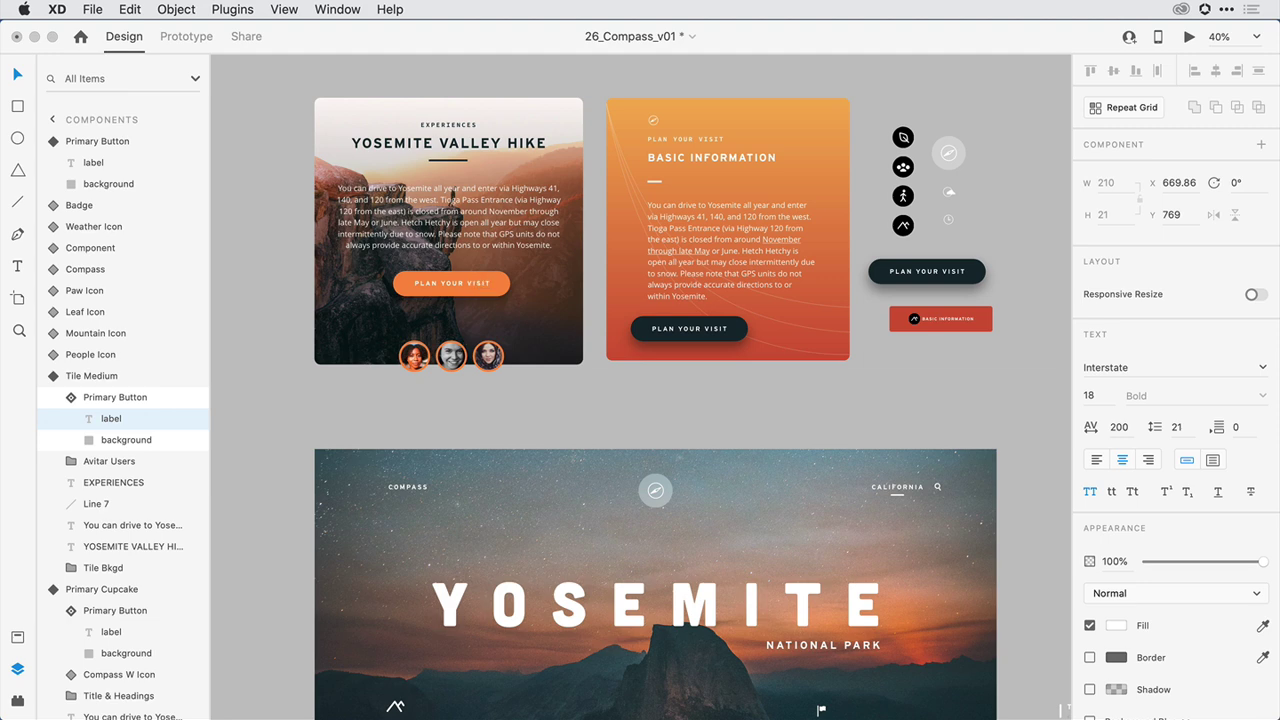
{"action": "type", "text": "TO Y"}
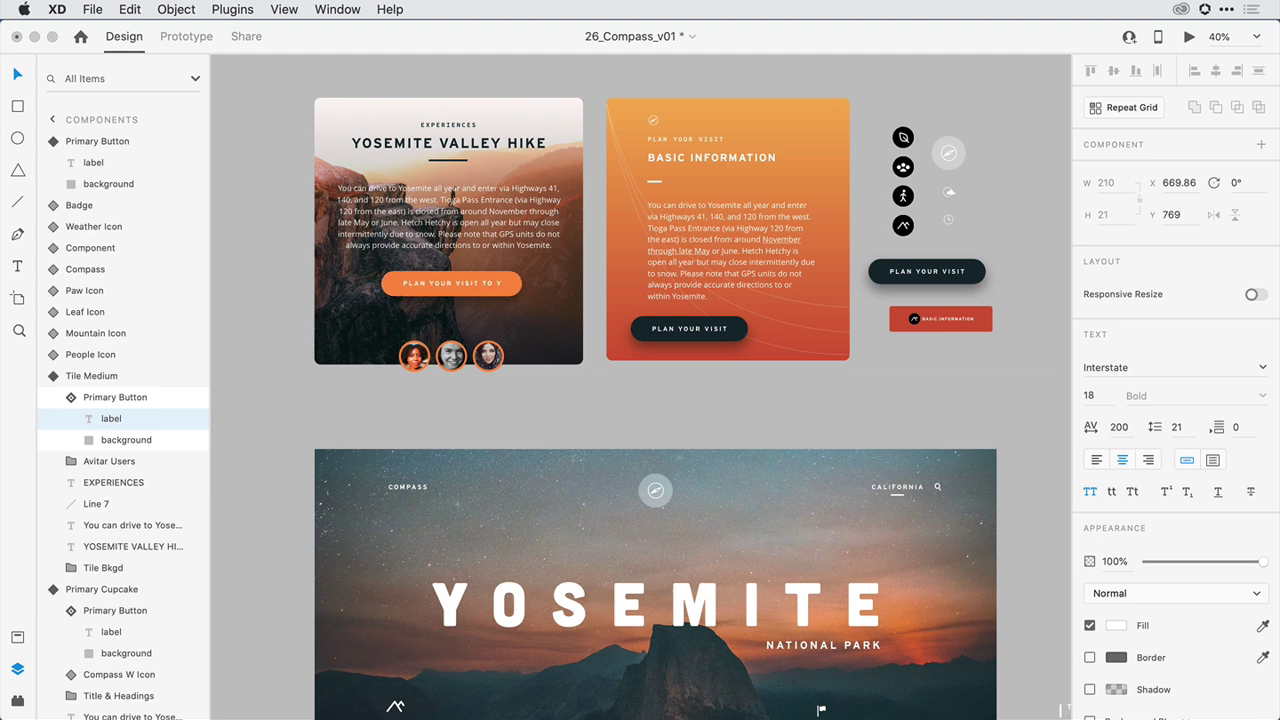
{"action": "type", "text": "OSEMITE"}
{"action": "key", "text": "Escape"}
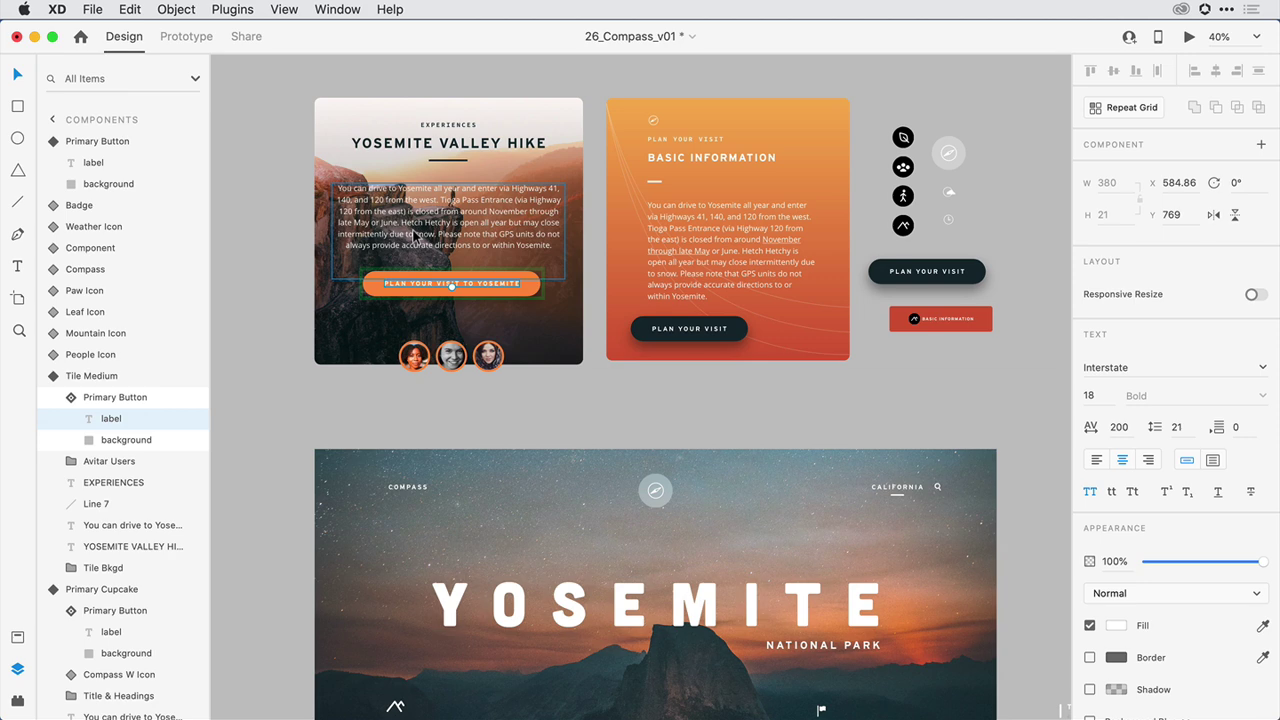
- Delete the orange Basic Information card component
{"action": "left_click", "coordinate": [723, 110]}
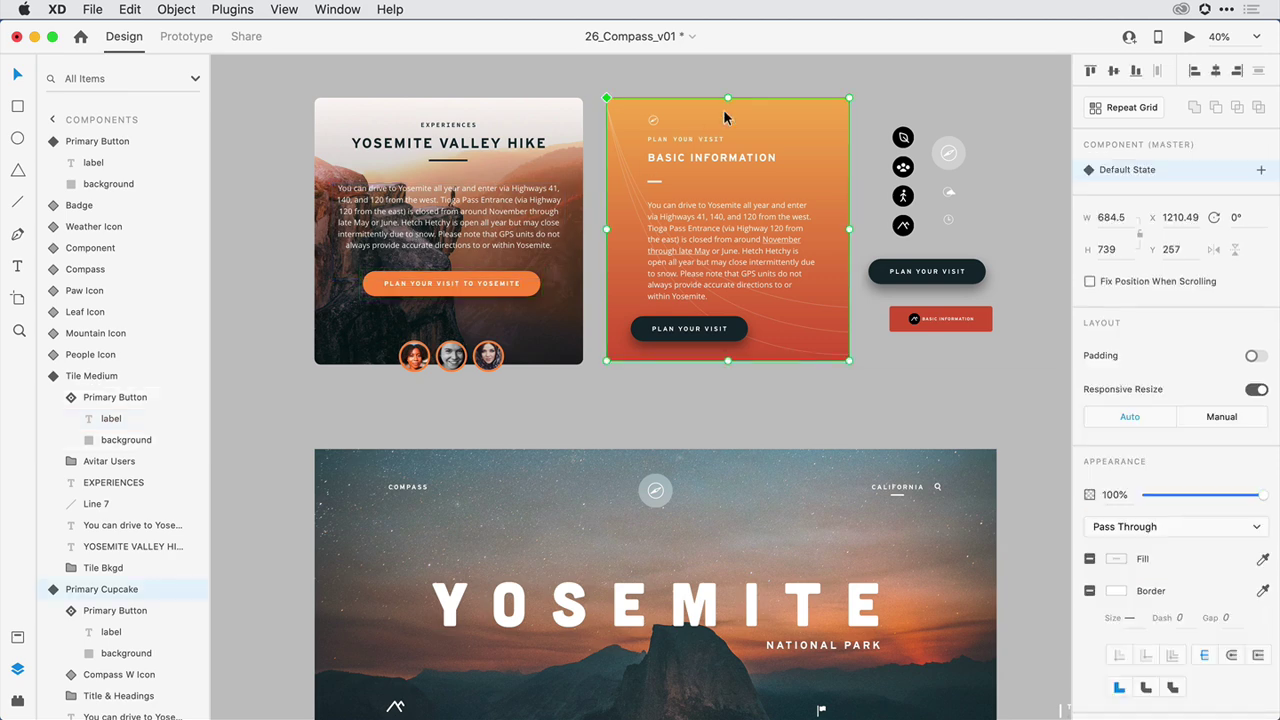
{"action": "key", "text": "Delete"}
- Enable padding for the Yosemite Valley Hike tile component and set its bottom padding to -42
{"action": "scroll", "coordinate": [411, 177], "scroll_direction": "up", "scroll_amount": 5}
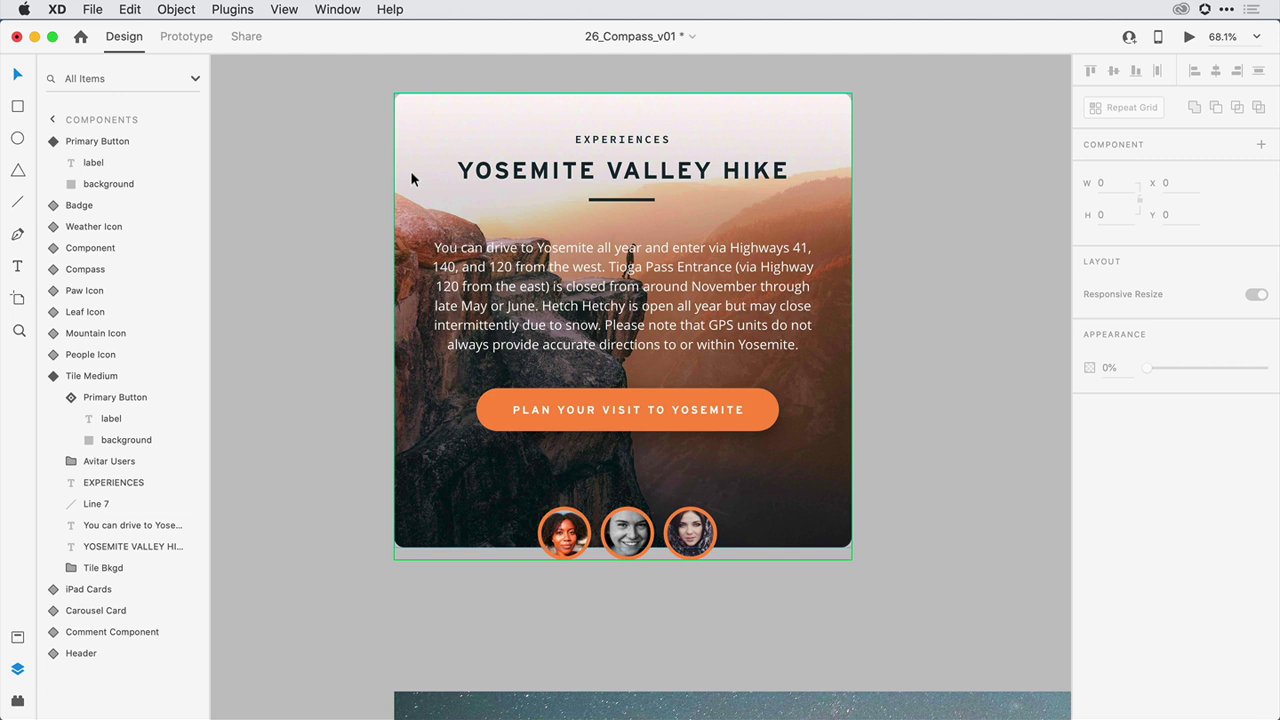
{"action": "left_click", "coordinate": [411, 158]}
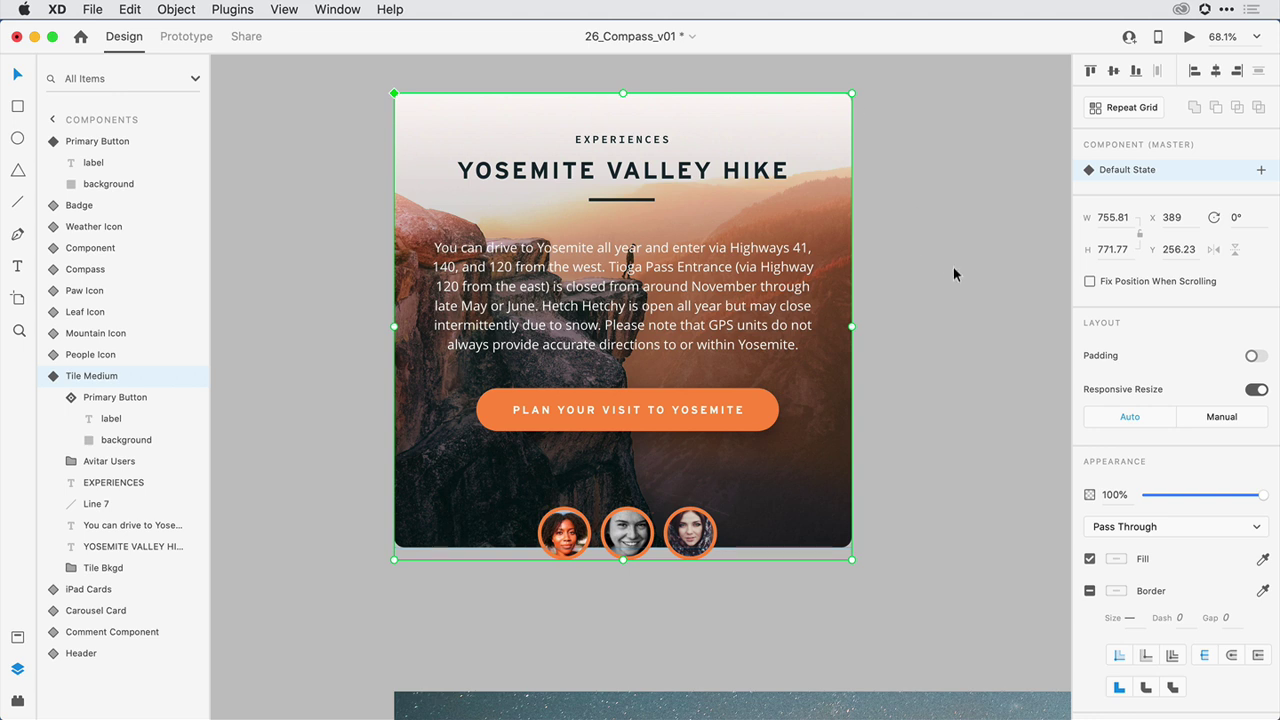
{"action": "left_click", "coordinate": [1254, 356]}
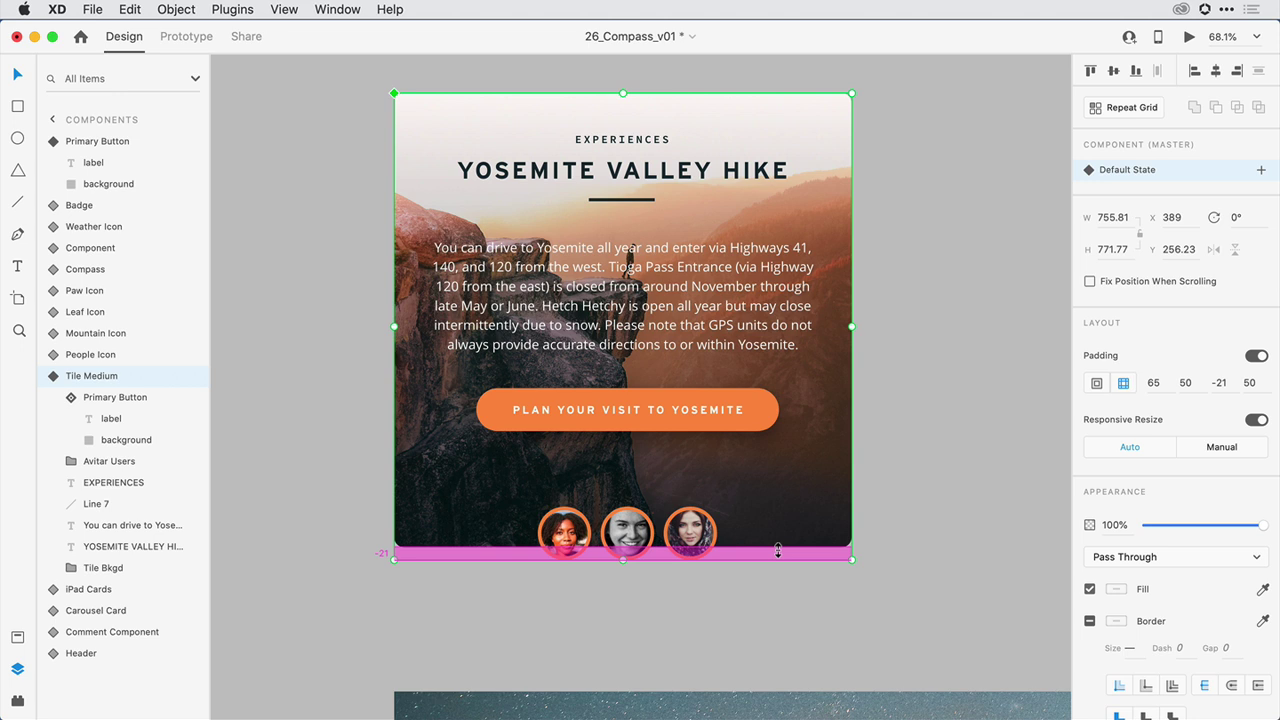
{"action": "left_click_drag", "start_coordinate": [778, 550], "coordinate": [776, 537]}
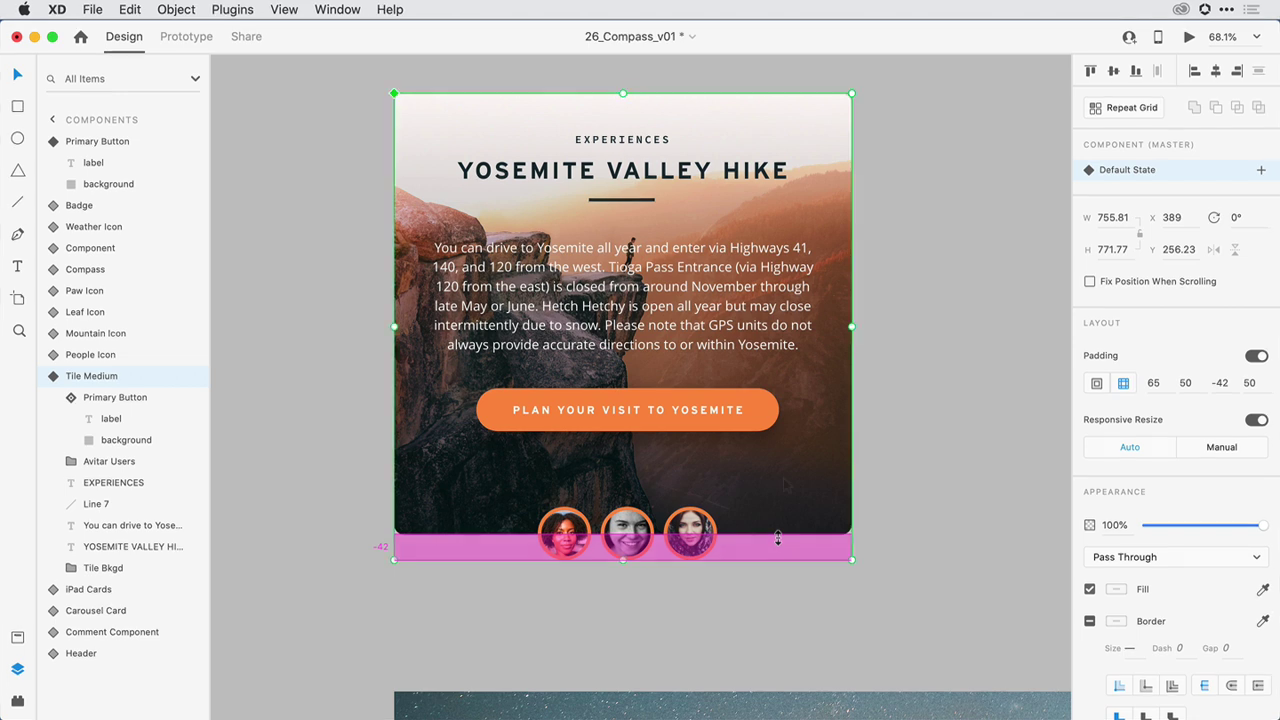
- Try moving the orange button vertically inside the Yosemite Valley Hike tile
{"action": "double_click", "coordinate": [750, 414]}
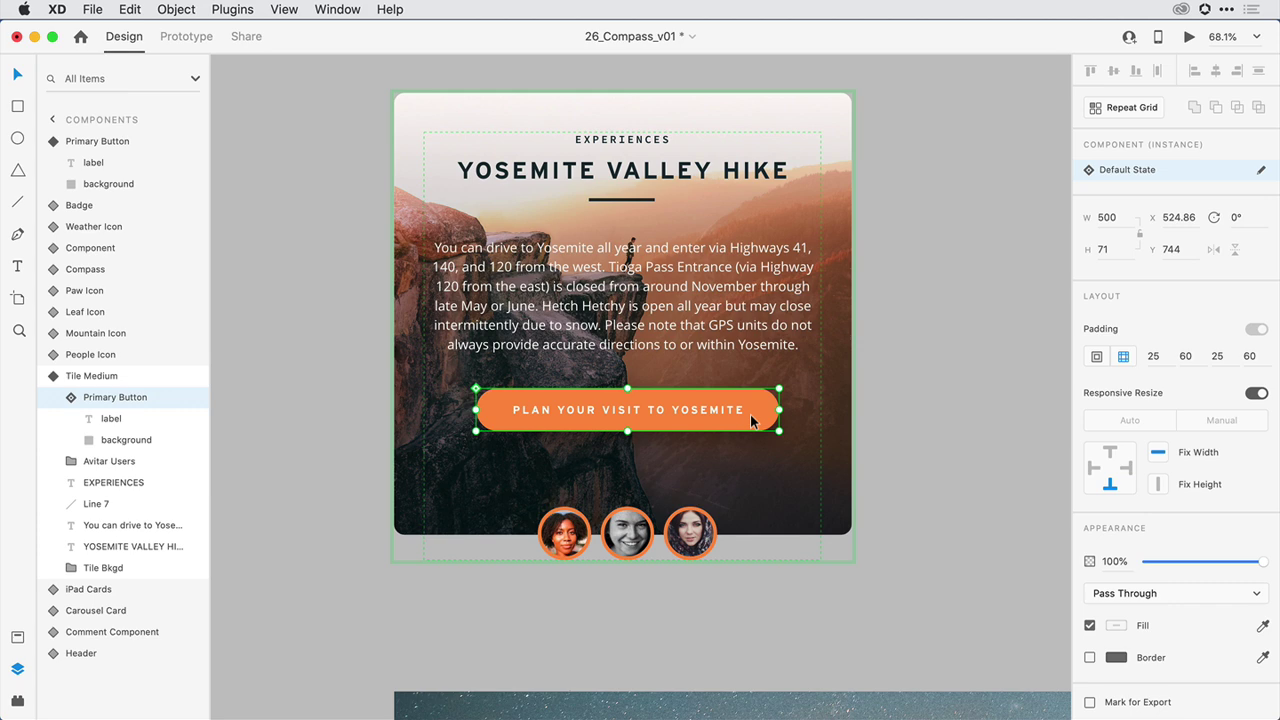
{"action": "mouse_move", "coordinate": [750, 414]}
{"action": "left_mouse_down"}
{"action": "mouse_move", "coordinate": [654, 410]}
{"action": "mouse_move", "coordinate": [890, 414]}
{"action": "mouse_move", "coordinate": [875, 414]}
{"action": "mouse_move", "coordinate": [767, 289]}
{"action": "mouse_move", "coordinate": [779, 98]}
{"action": "mouse_move", "coordinate": [758, 586]}
{"action": "mouse_move", "coordinate": [747, 438]}
{"action": "left_mouse_up"}
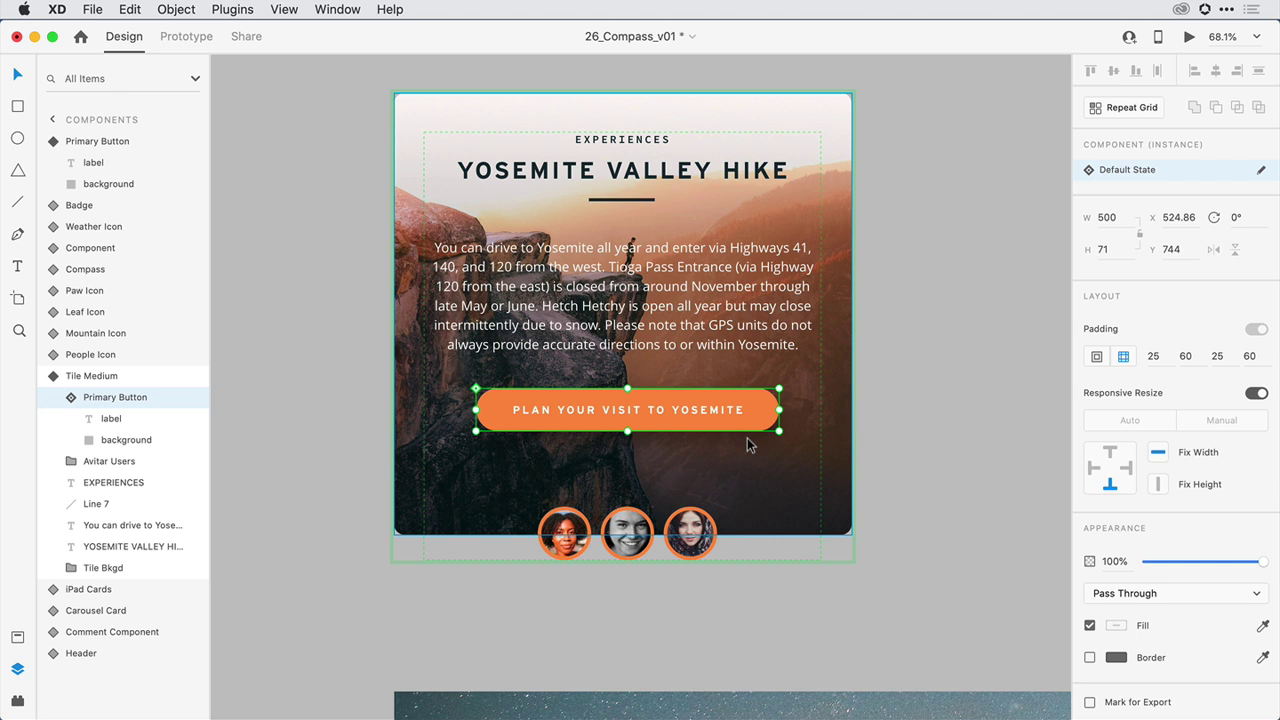
- Widen the Yosemite Valley Hike tile component to about 910 by extending its right edge
{"action": "key", "text": "Escape"}
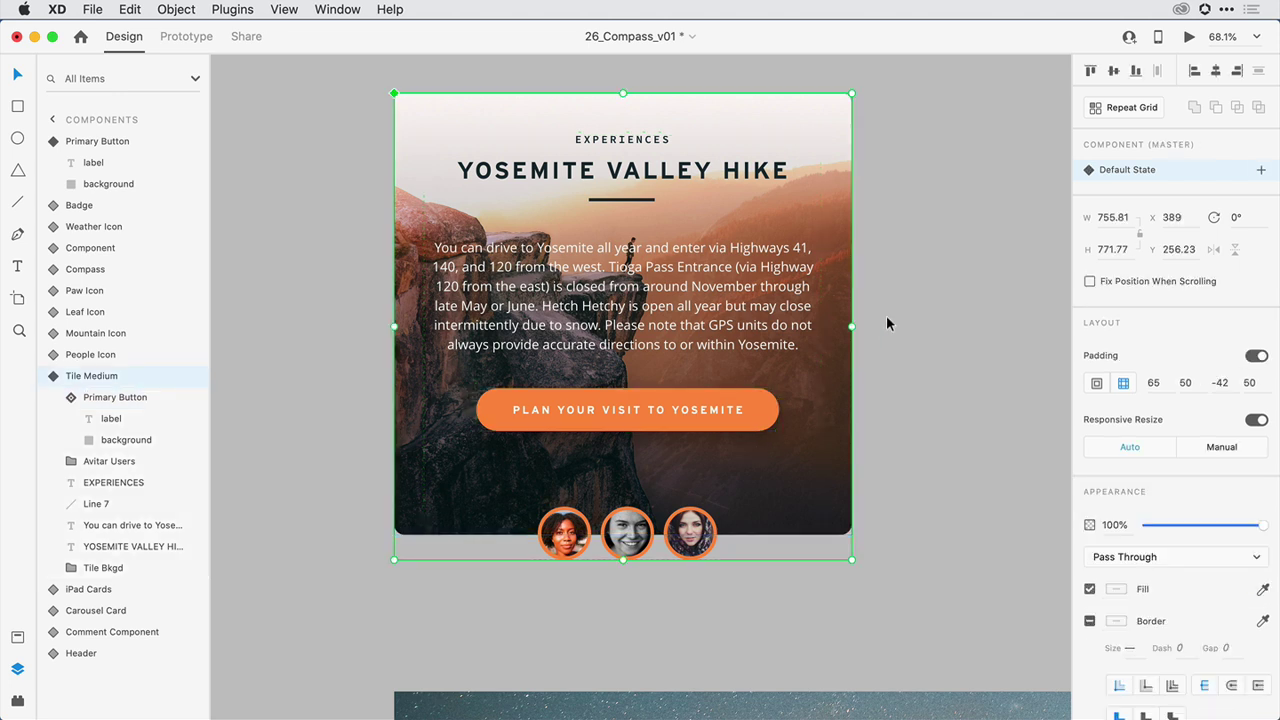
{"action": "left_click_drag", "start_coordinate": [855, 325], "coordinate": [943, 334]}
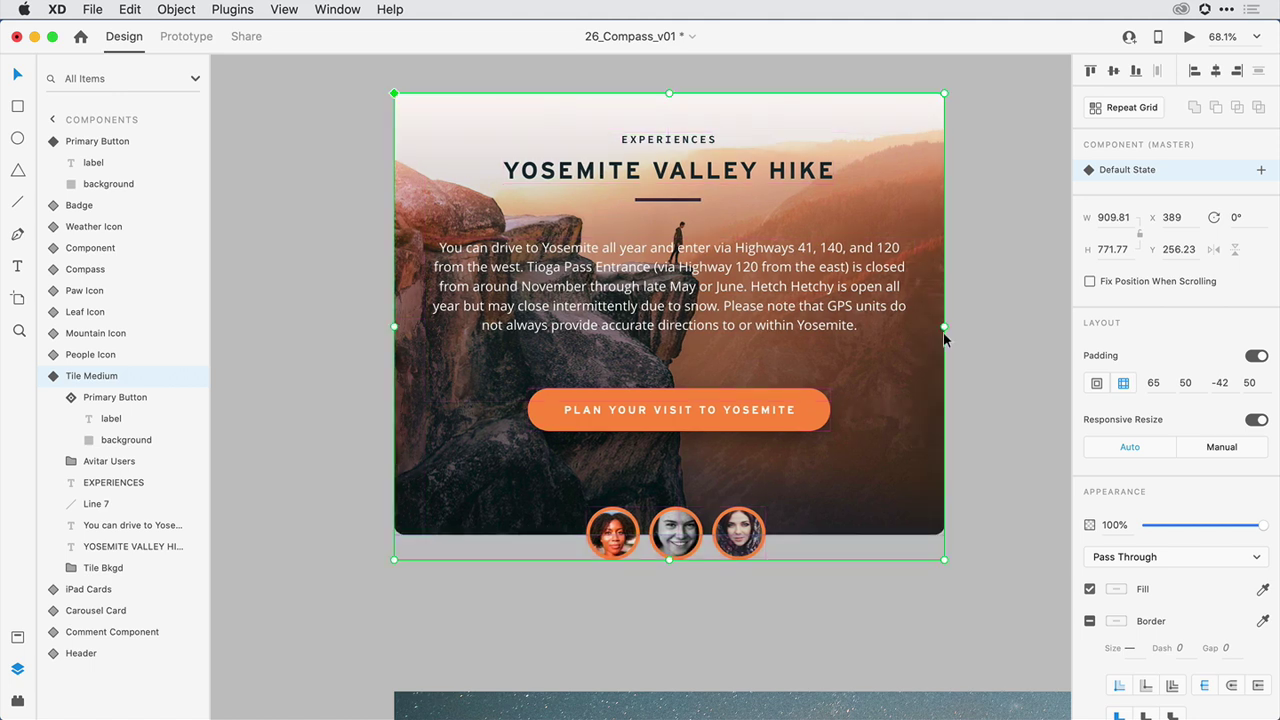